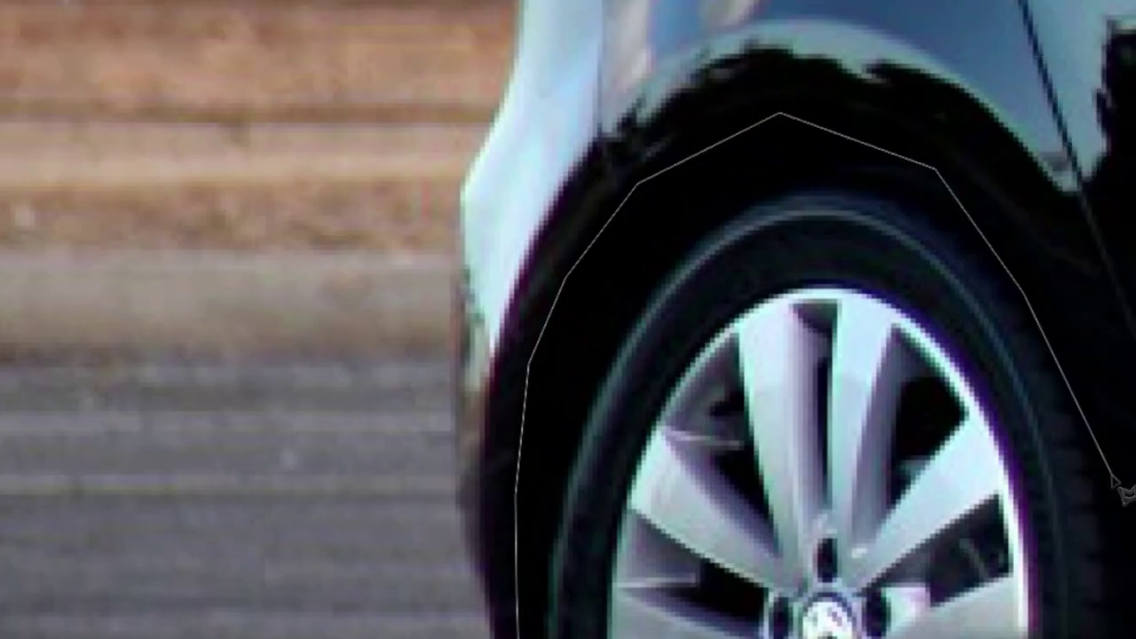
# Step: Extend the Pen outline along the wheel-arch bottom and close it into a selection
pyautogui.click(731, 356)
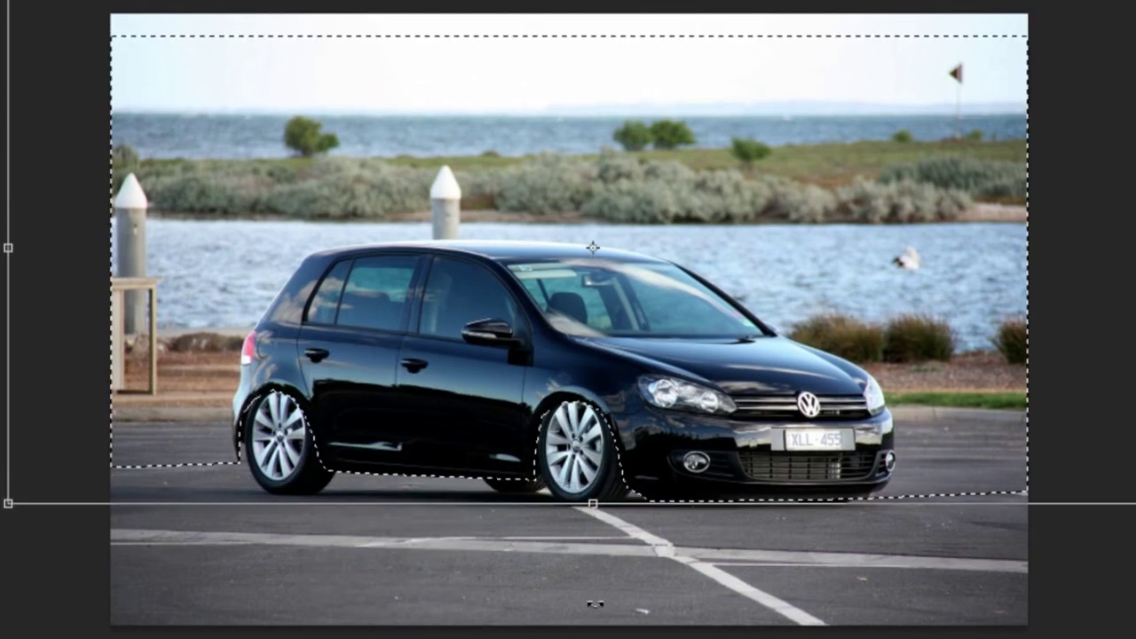
pyautogui.click(903, 132)
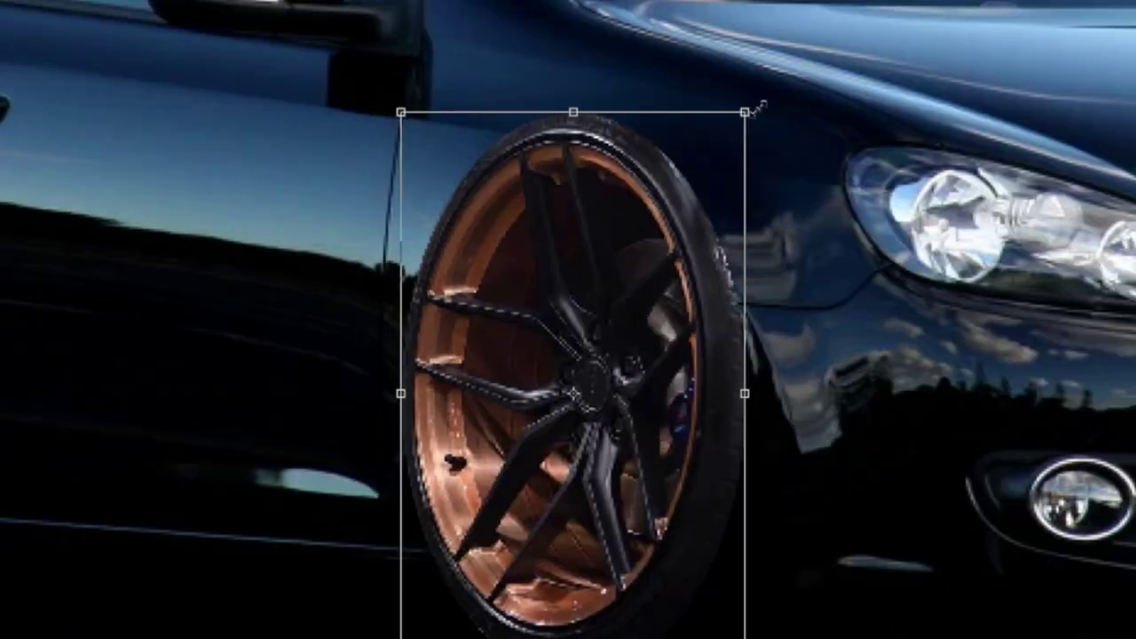
# Step: Shrink the copper rim into the wheel arch, then outline the grille and fill it black
pyautogui.moveTo(753, 109); pyautogui.dragTo(710, 456)
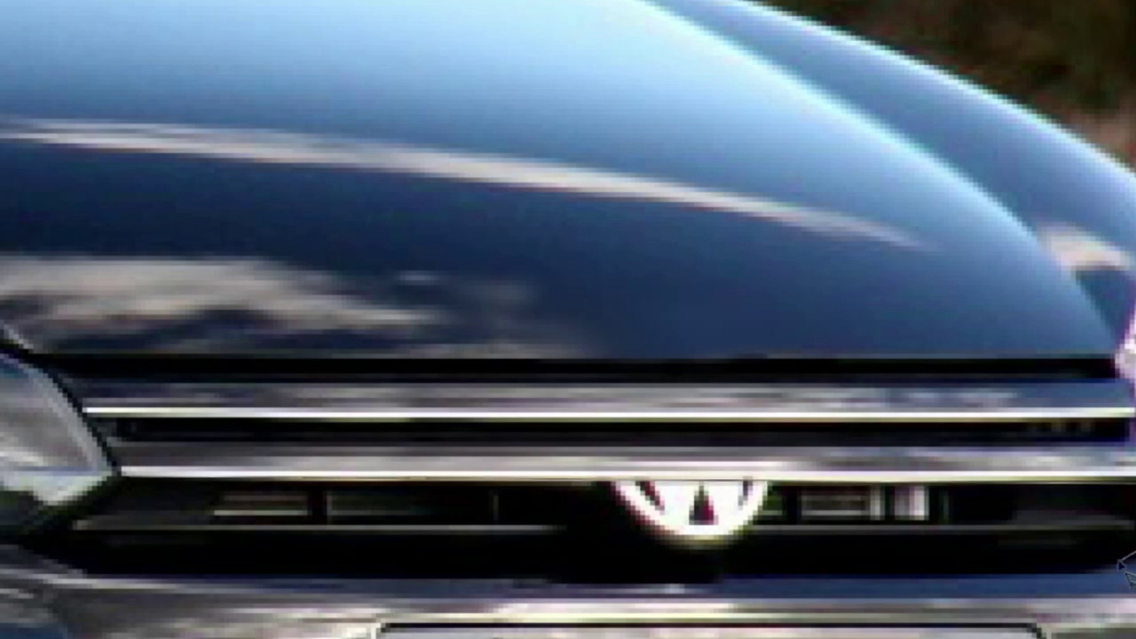
pyautogui.click(58, 533)
pyautogui.hotkey('alt', 'BackSpace')
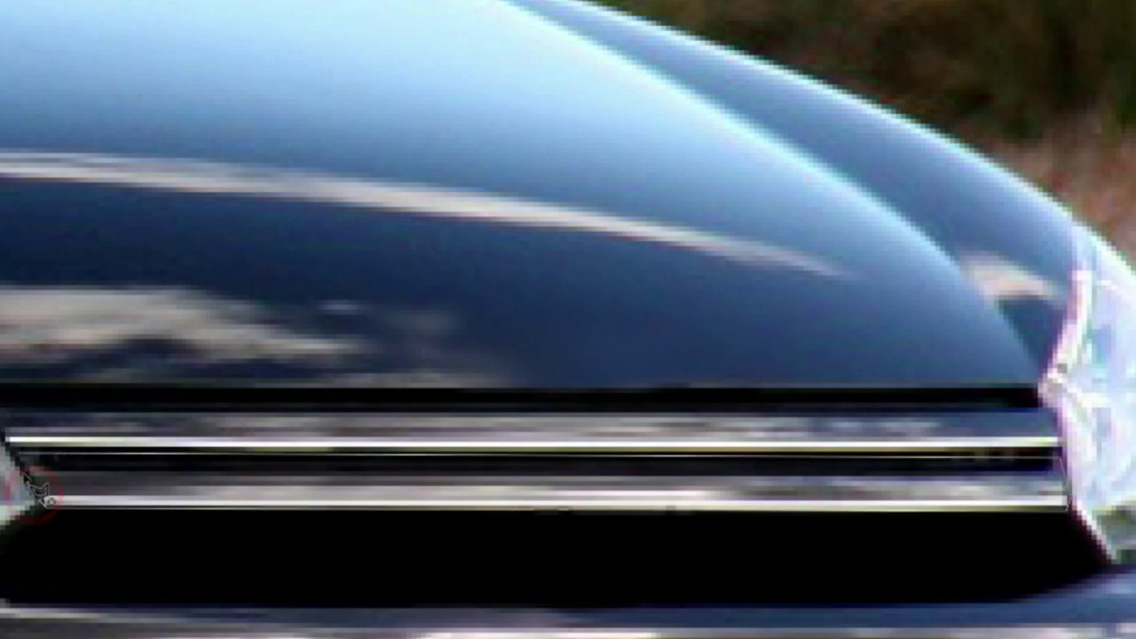
# Step: Free Transform a copied chrome slat down one row onto the lower grille bar
pyautogui.rightClick(456, 258)
pyautogui.click(520, 441)
pyautogui.moveTo(836, 426)
pyautogui.mouseDown()
pyautogui.moveTo(772, 566)
pyautogui.moveTo(667, 422)
pyautogui.mouseUp()
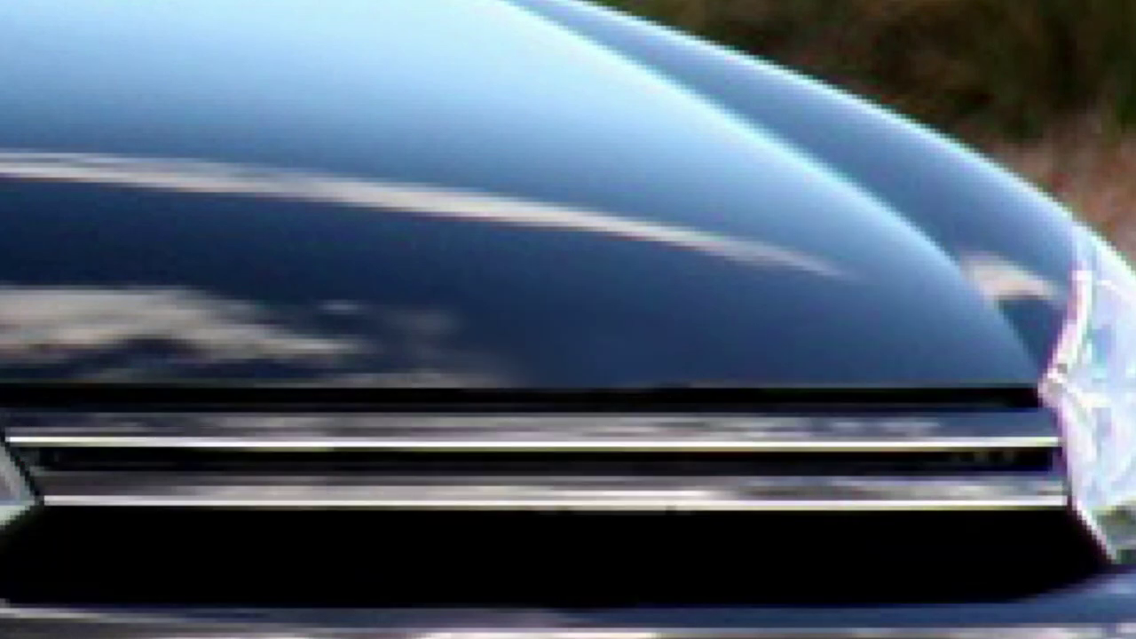
pyautogui.moveTo(680, 509); pyautogui.dragTo(689, 577)
pyautogui.press('Return')
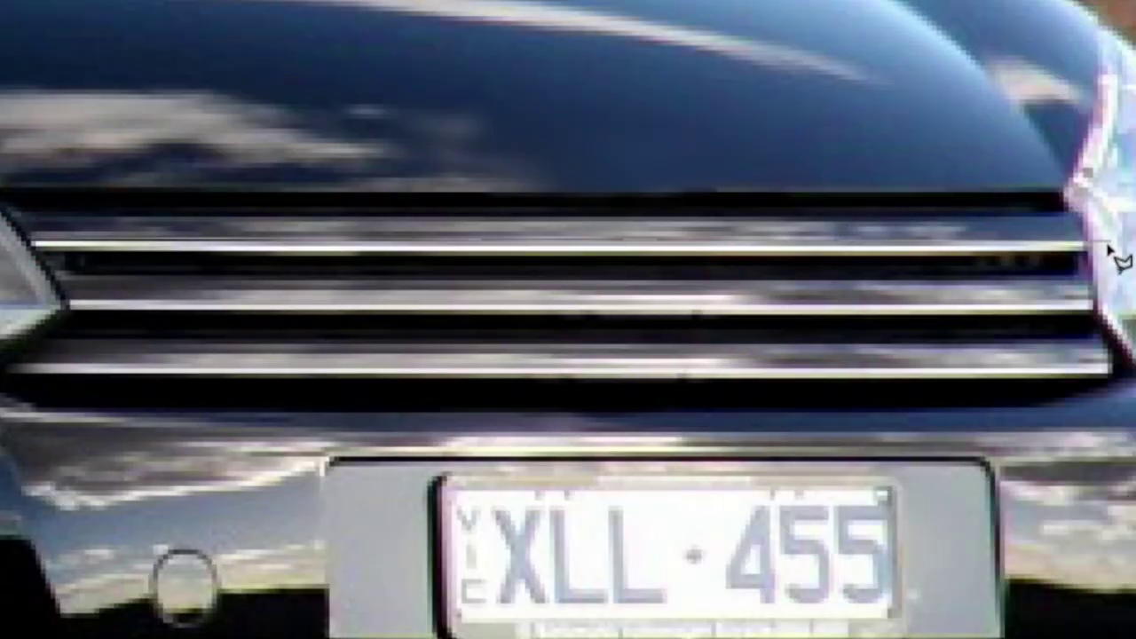
# Step: Select the top and second grille slats and darken their copper tint with Hue/Saturation
pyautogui.click(1090, 299)
pyautogui.click(64, 301)
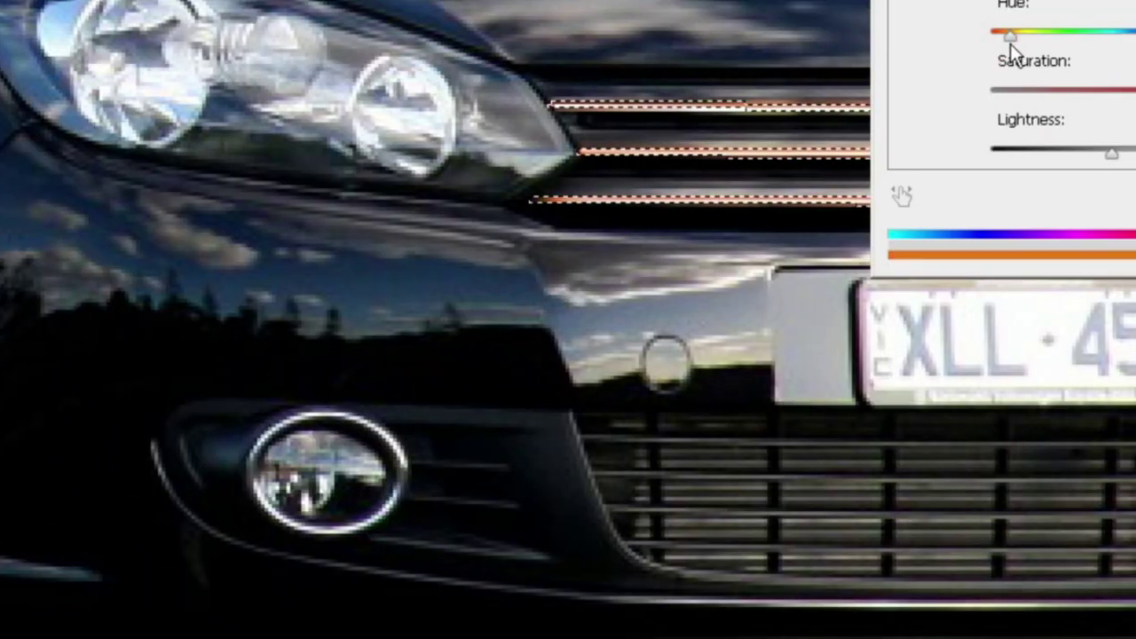
pyautogui.moveTo(1111, 153); pyautogui.dragTo(1079, 153)
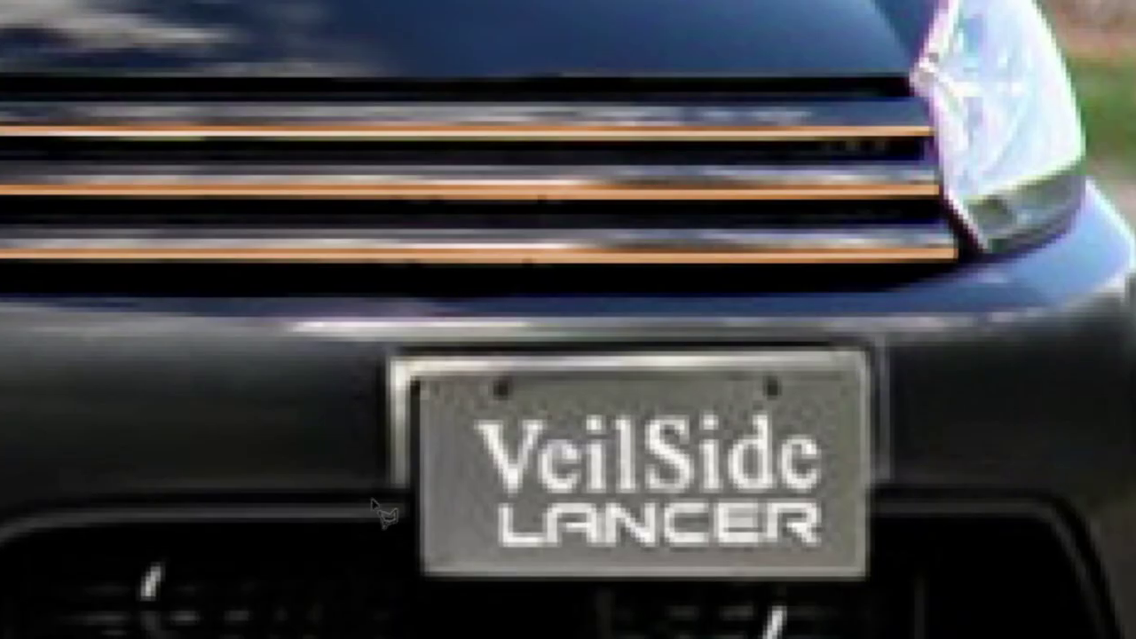
# Step: Brush out the VeilSide LANCER lettering and fill the remaining plate area black
pyautogui.moveTo(290, 365)
pyautogui.mouseDown()
pyautogui.moveTo(413, 388)
pyautogui.moveTo(837, 319)
pyautogui.moveTo(679, 479)
pyautogui.mouseUp()
pyautogui.moveTo(869, 359)
pyautogui.mouseDown()
pyautogui.moveTo(735, 228)
pyautogui.moveTo(718, 385)
pyautogui.moveTo(615, 479)
pyautogui.mouseUp()
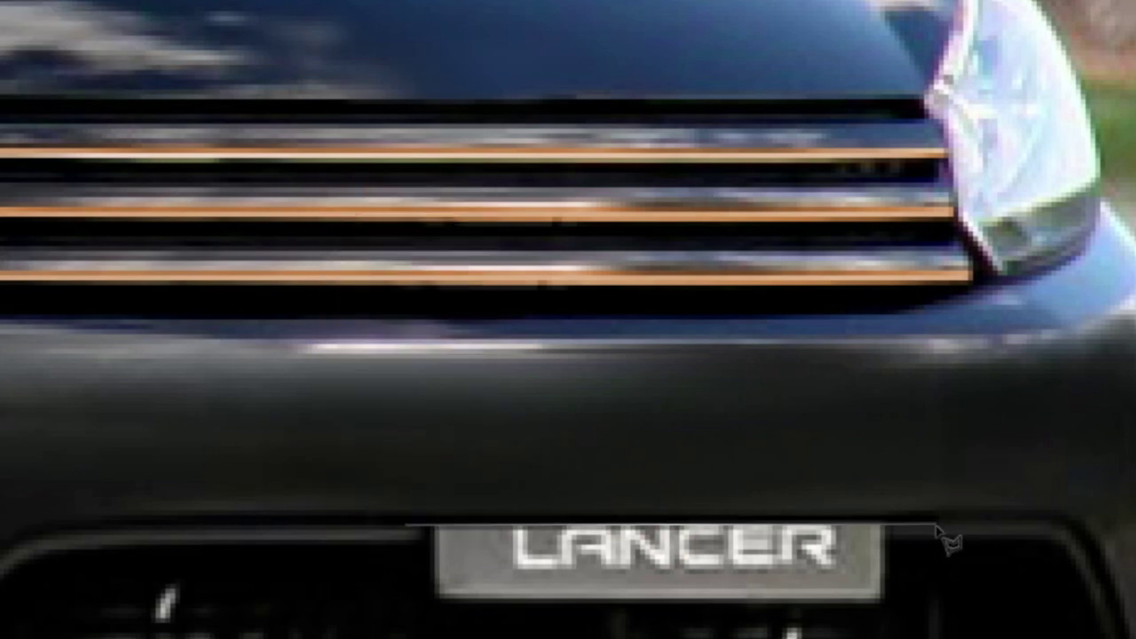
pyautogui.moveTo(381, 533); pyautogui.dragTo(923, 531)
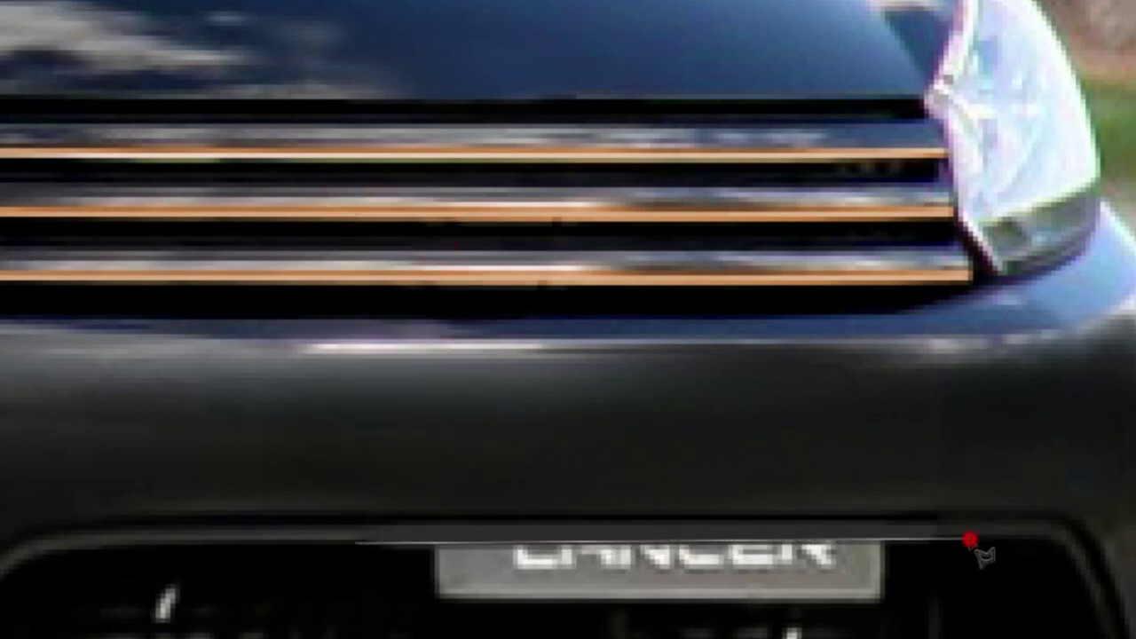
pyautogui.hotkey('alt', 'BackSpace')
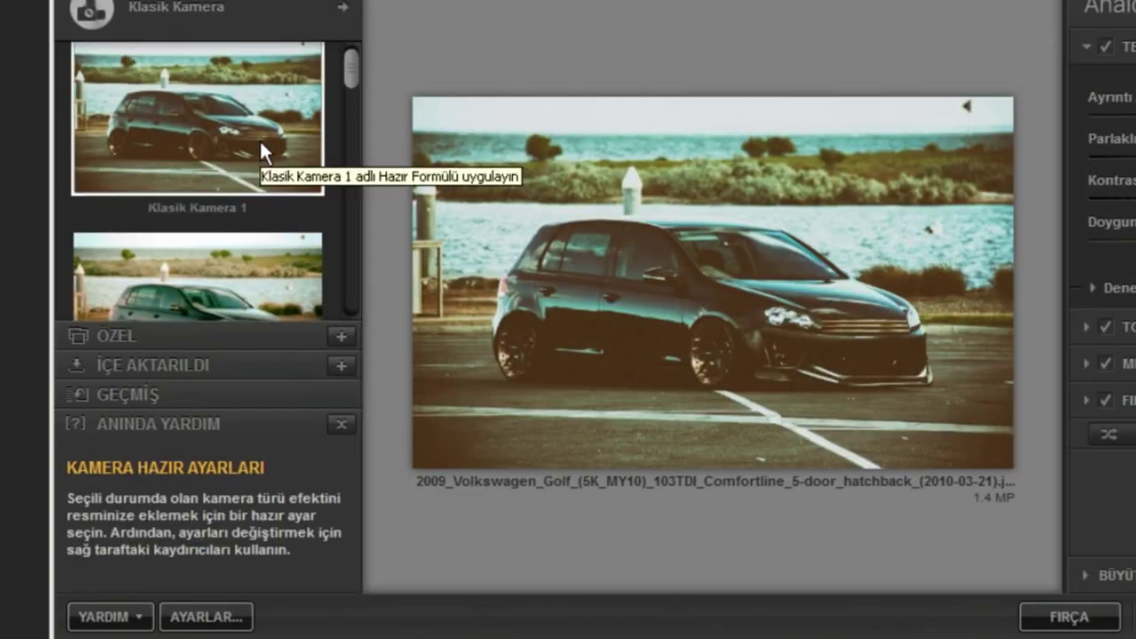
# Step: Apply Color Efex Pro's Klasik Kamera 3 preset plus Brilliance/Warmth and Cross Processing
pyautogui.scroll(-3, 258, 147)
pyautogui.click(197, 185)
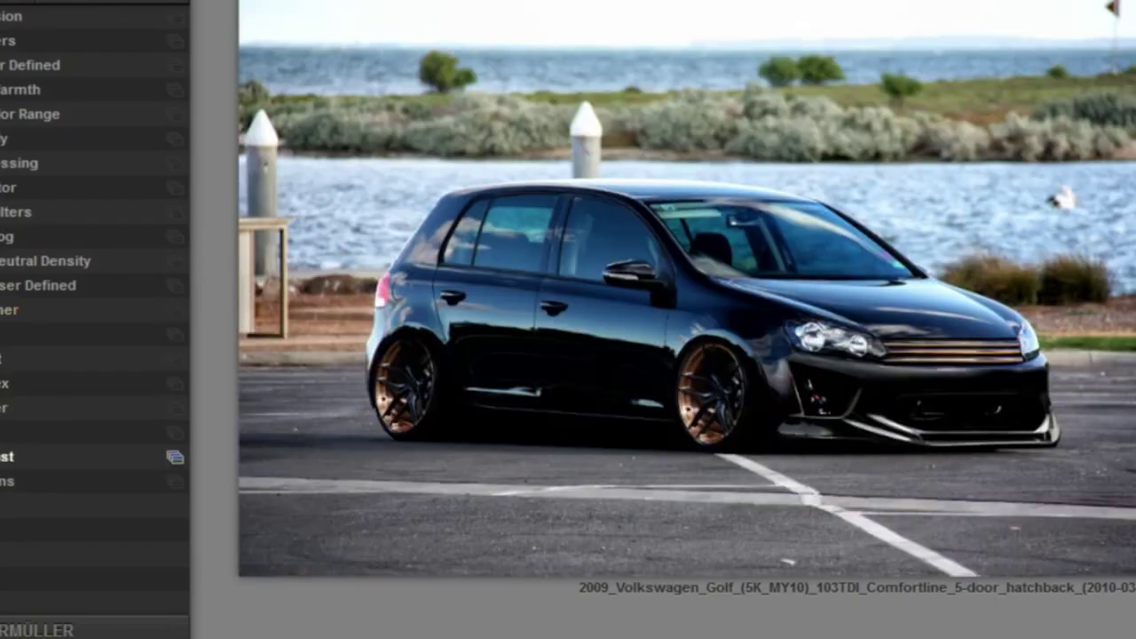
pyautogui.click(36, 89)
pyautogui.click(7, 65)
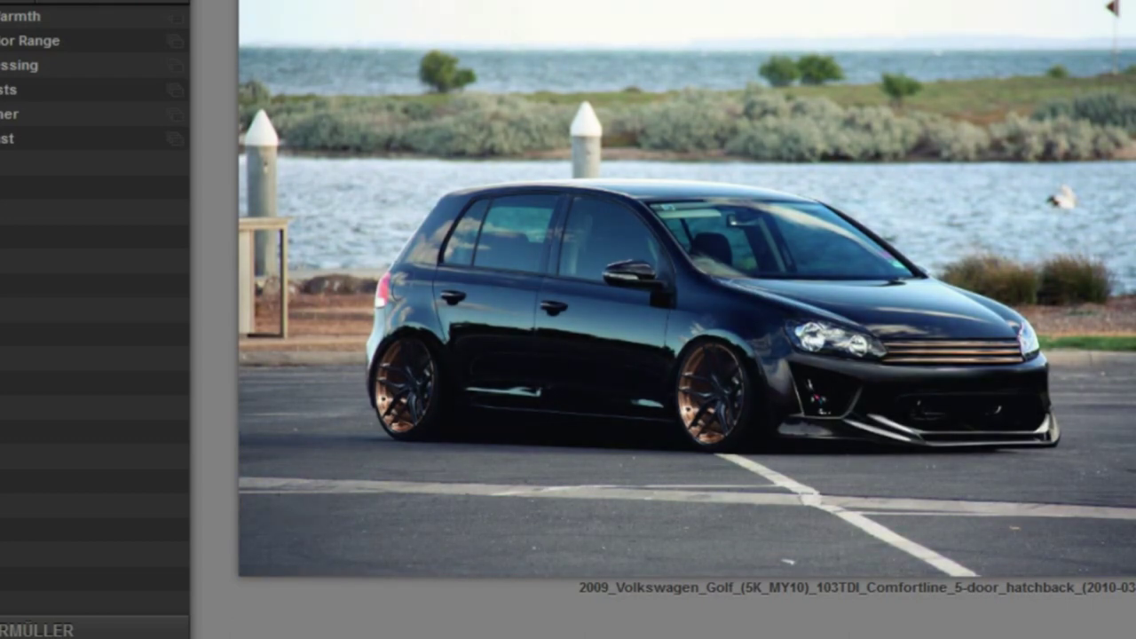
pyautogui.press('Return')
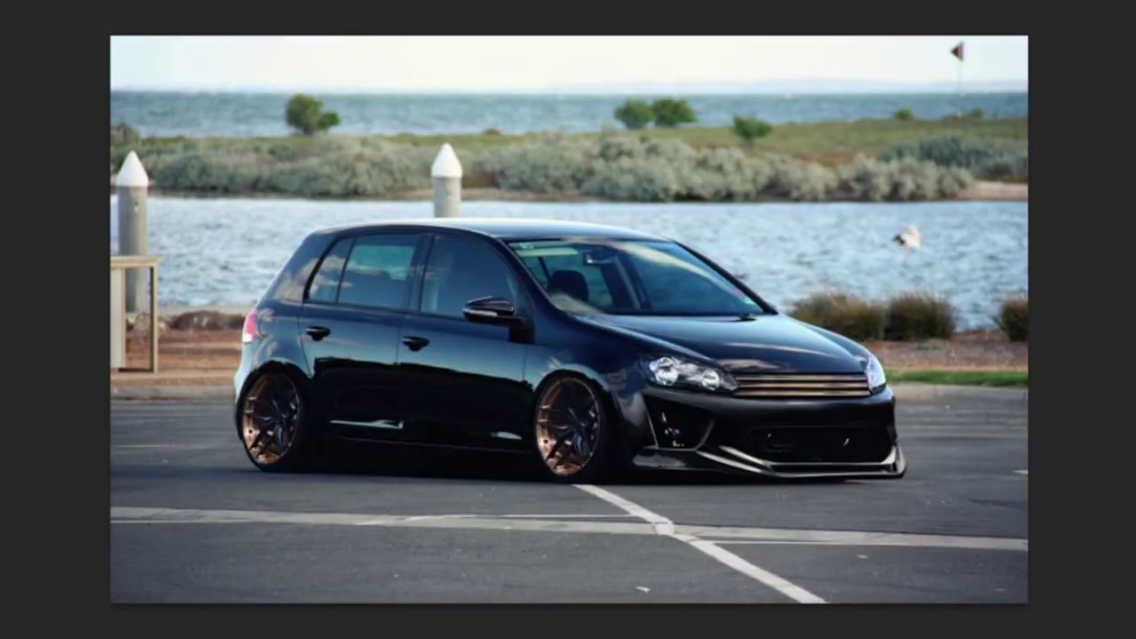